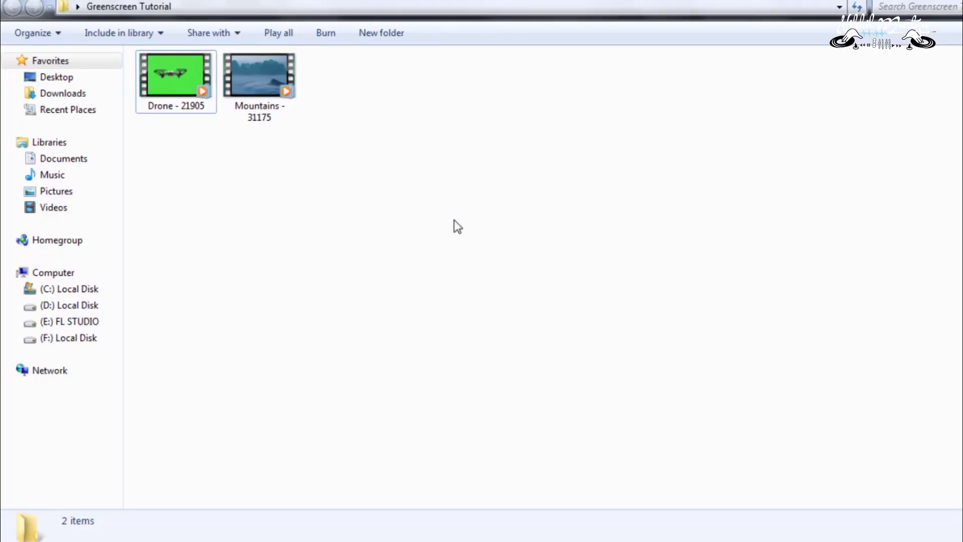
# Step: Drag Drone - 21905.mp4 and the Mountains clip from Explorer into Premiere's Project panel
pyautogui.moveTo(373, 102)
pyautogui.mouseDown()
pyautogui.moveTo(173, 117)
pyautogui.moveTo(380, 245)
pyautogui.moveTo(283, 539)
pyautogui.moveTo(98, 464)
pyautogui.mouseUp()
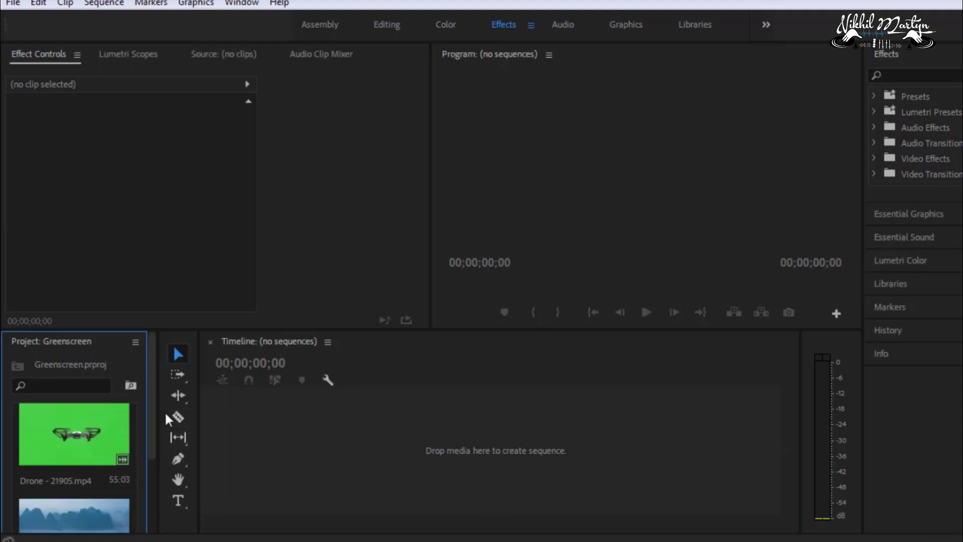
# Step: Create a Drone - 21905 sequence by dropping the Drone clip onto the Timeline
pyautogui.moveTo(154, 421); pyautogui.dragTo(270, 423)
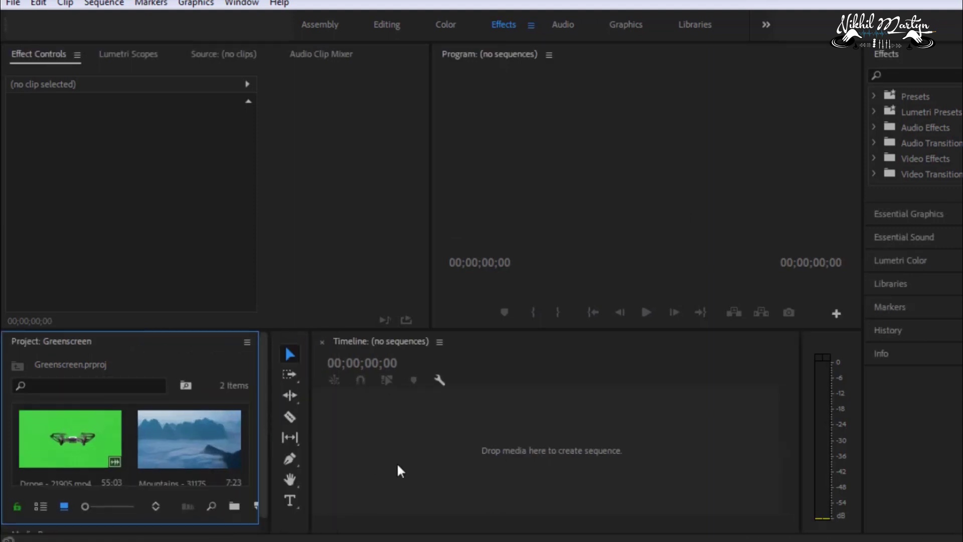
pyautogui.moveTo(86, 448); pyautogui.dragTo(404, 442)
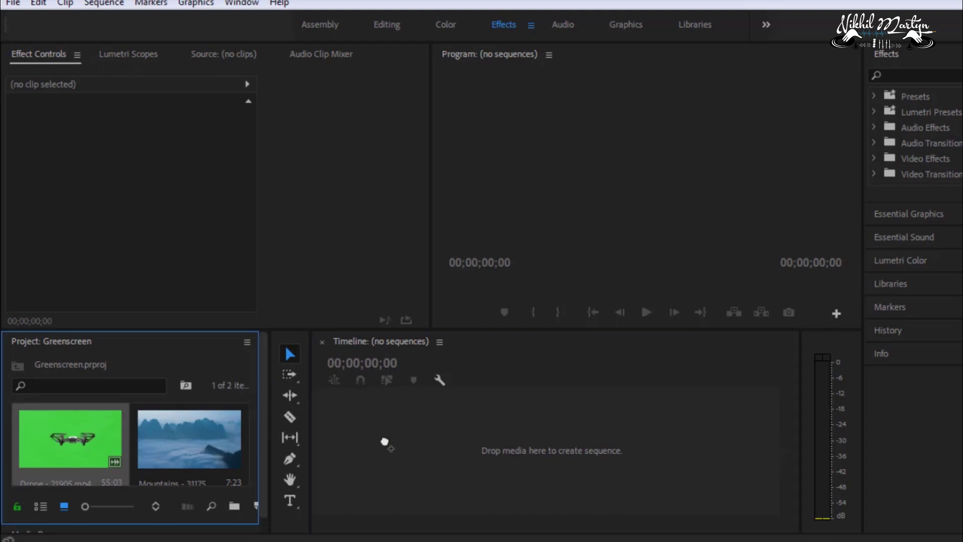
pyautogui.moveTo(384, 442); pyautogui.dragTo(384, 438)
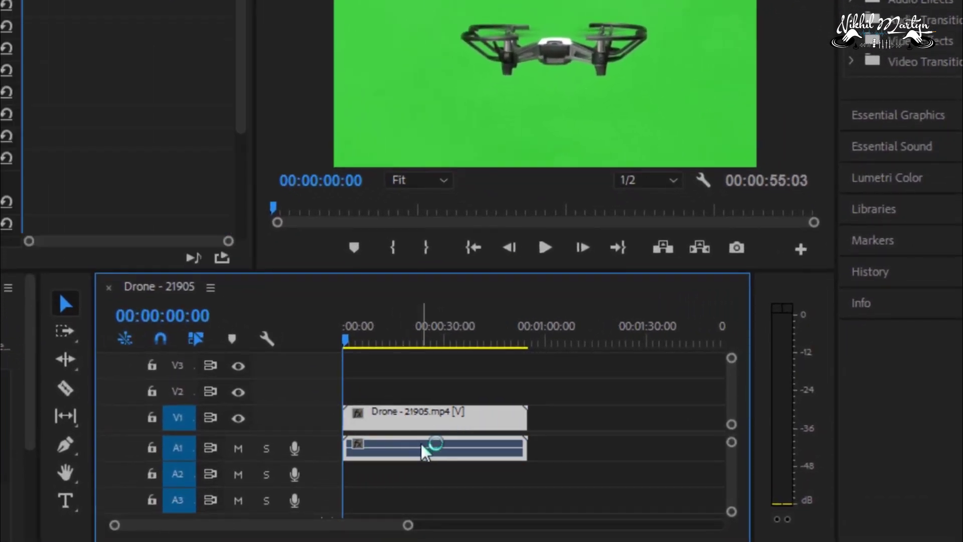
# Step: Unlink the drone clip's audio and delete it from A1
pyautogui.rightClick(422, 445)
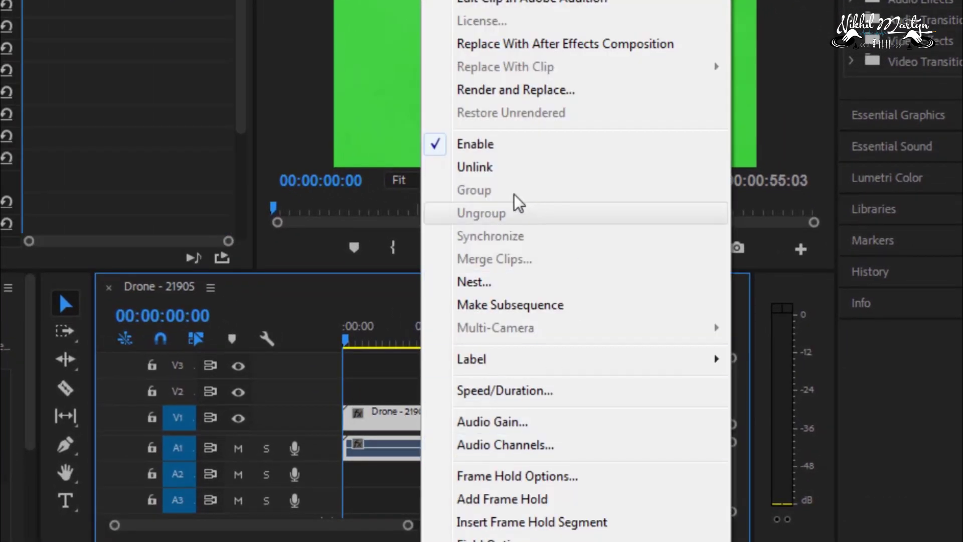
pyautogui.click(487, 169)
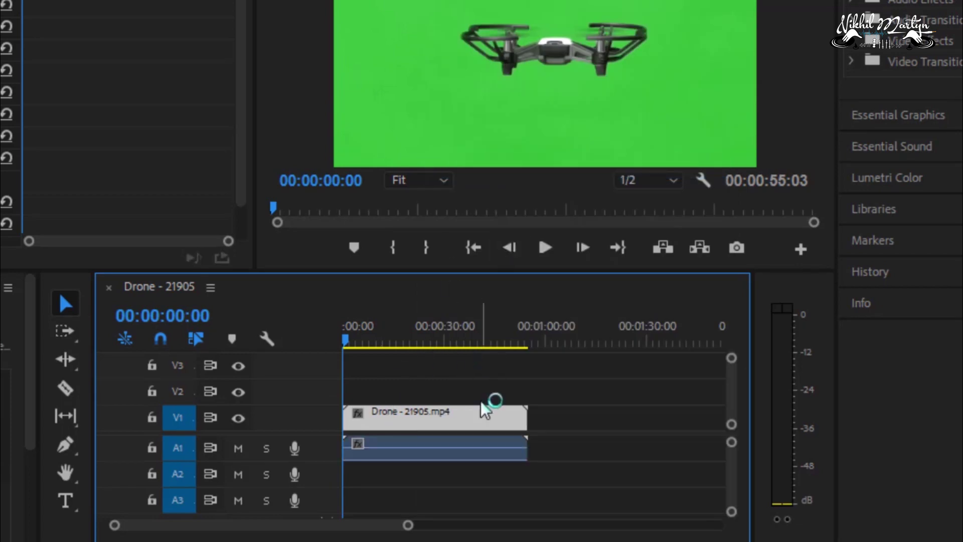
pyautogui.click(411, 449)
pyautogui.press('Delete')
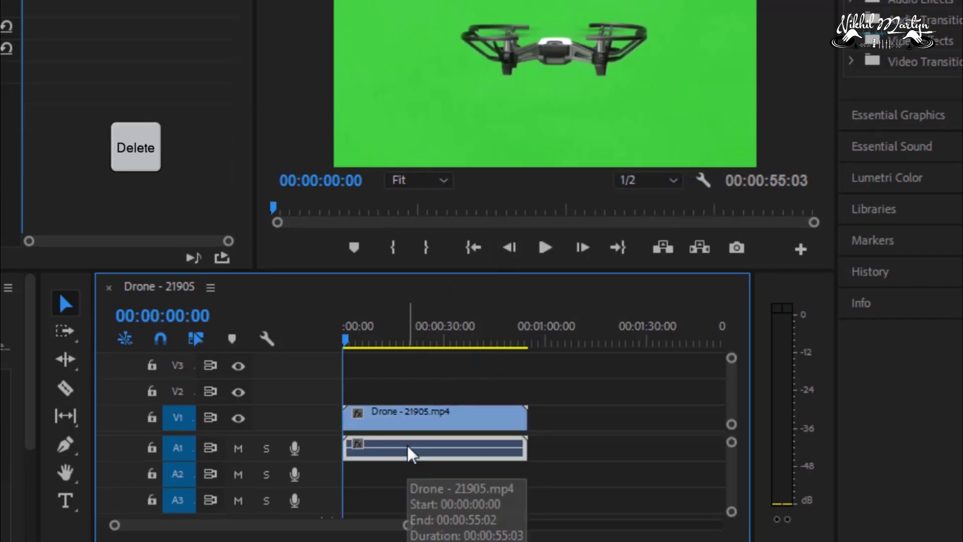
pyautogui.press('Delete')
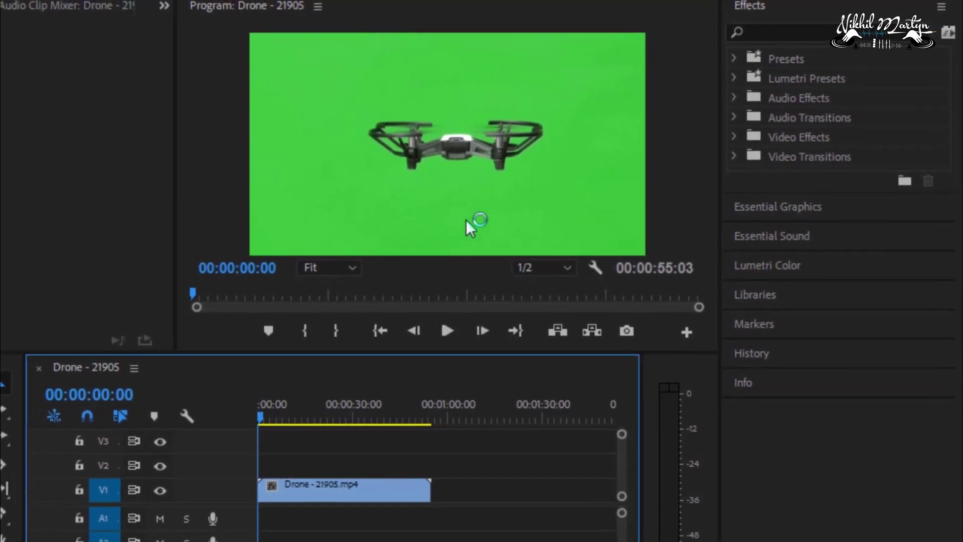
# Step: Search Effects for 'ultra' and drop Ultra Key onto the Drone clip on V1
pyautogui.click(336, 479)
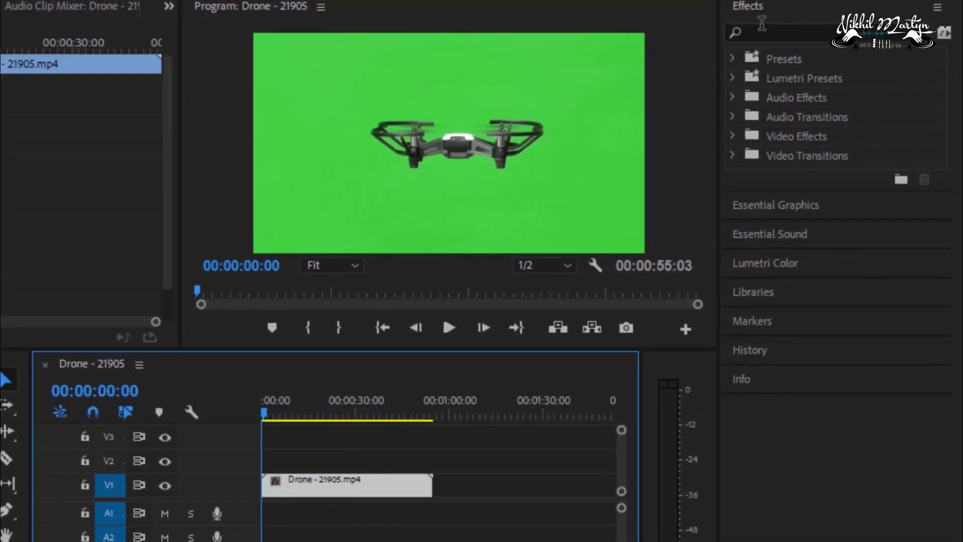
pyautogui.click(773, 34)
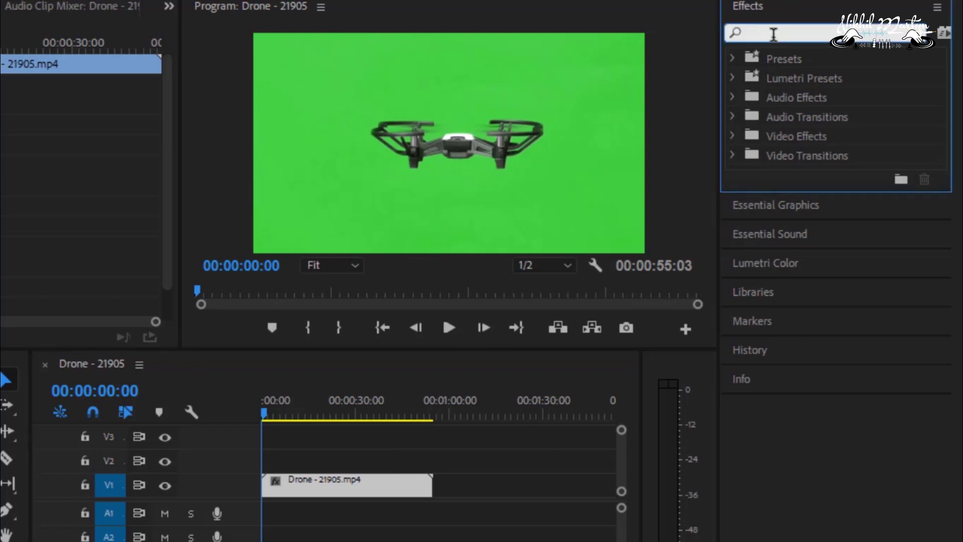
pyautogui.write('u')
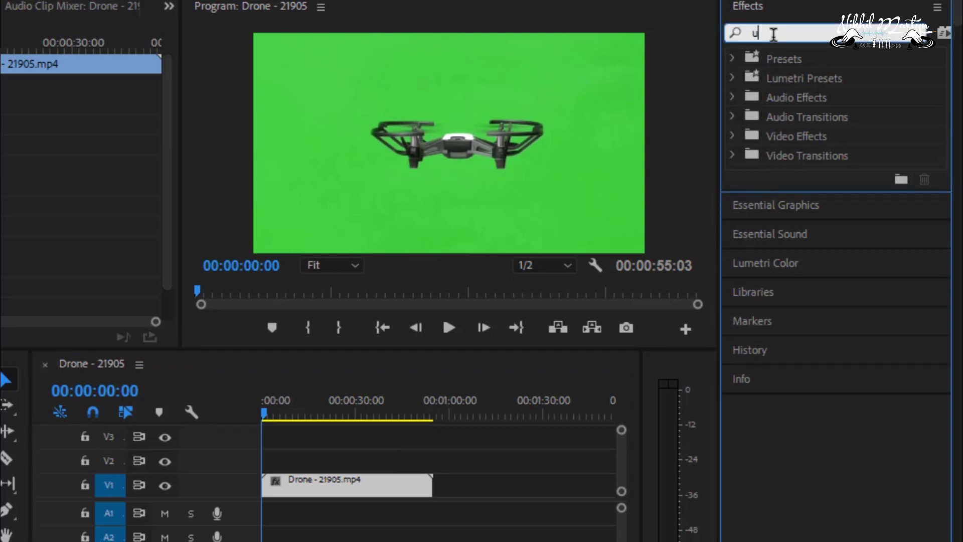
pyautogui.write('ltr')
pyautogui.write('a')
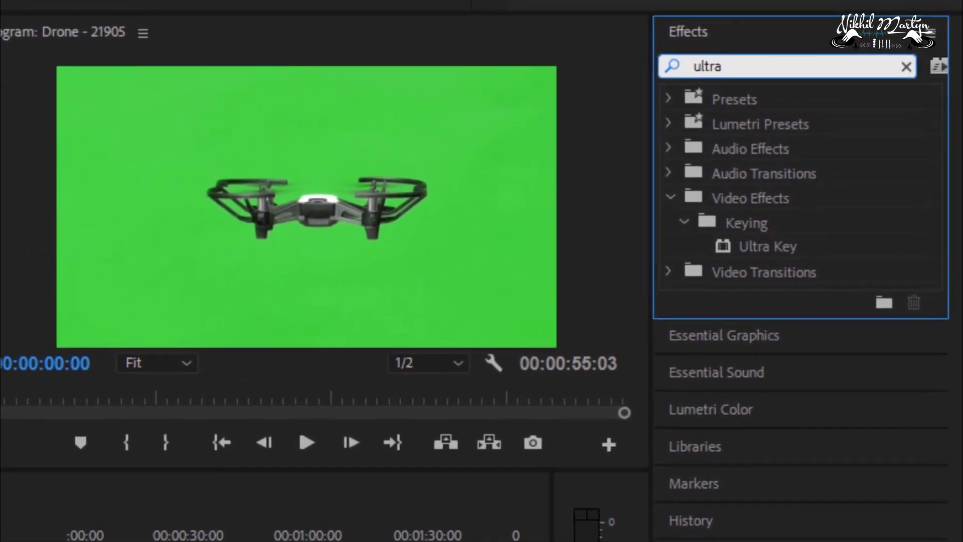
pyautogui.click(777, 248)
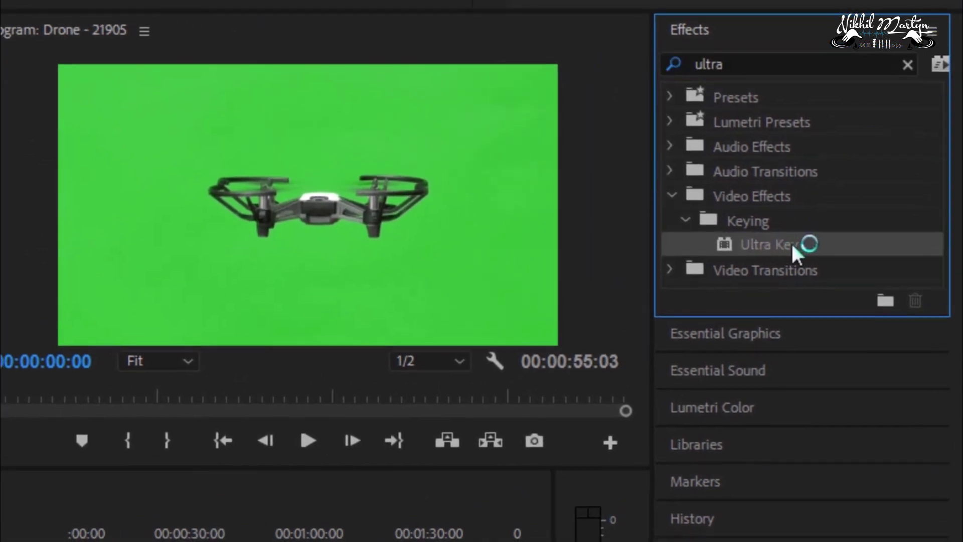
pyautogui.moveTo(798, 251)
pyautogui.mouseDown()
pyautogui.moveTo(306, 426)
pyautogui.moveTo(319, 426)
pyautogui.mouseUp()
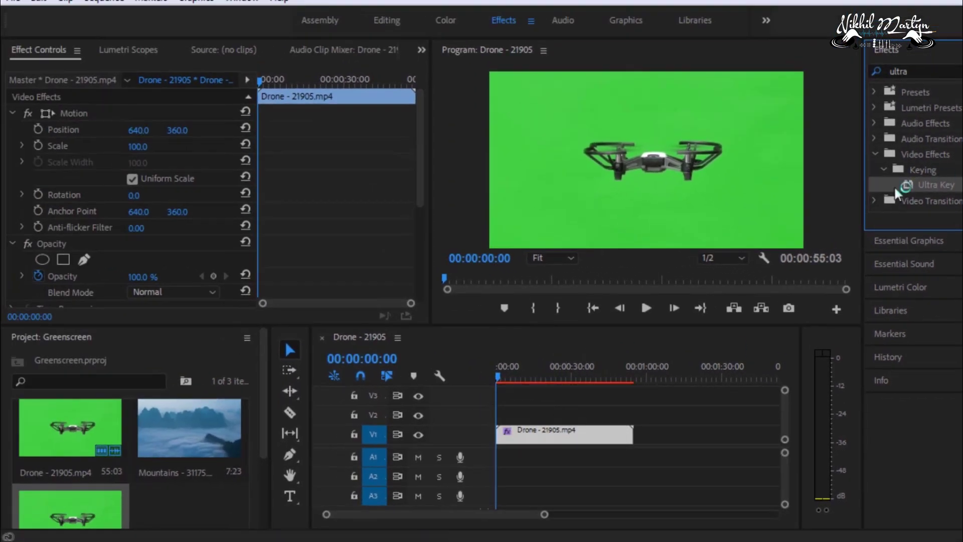
pyautogui.moveTo(897, 192); pyautogui.dragTo(526, 436)
pyautogui.scroll(-3, 322, 238)
pyautogui.scroll(-1, 323, 219)
pyautogui.scroll(-1, 316, 174)
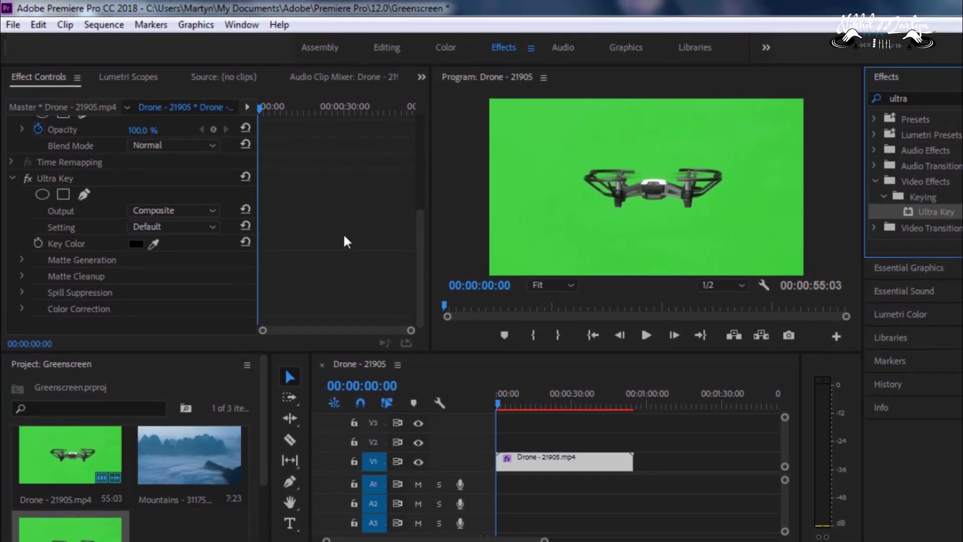
# Step: Sample the green background as Ultra Key's Key Color, leaving the drone on black
pyautogui.click(240, 25)
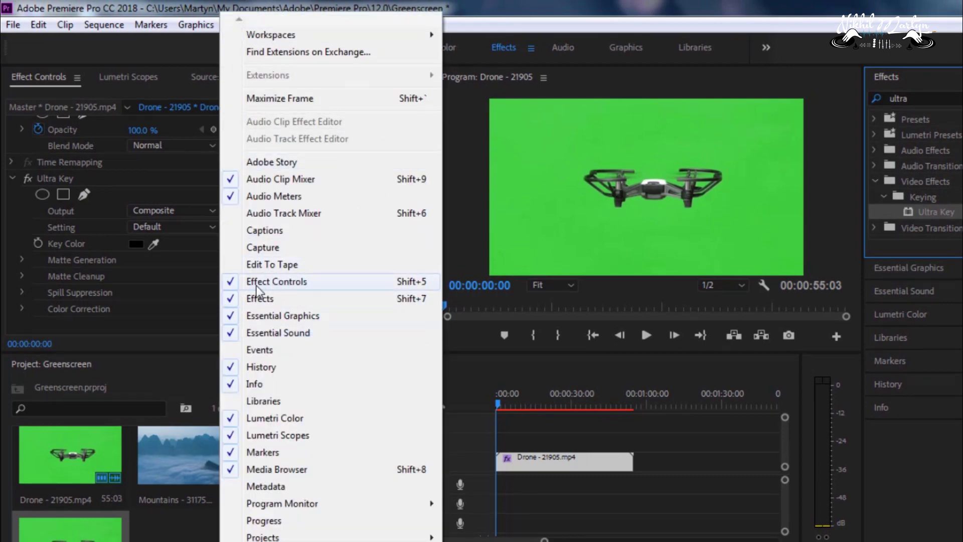
pyautogui.click(195, 26)
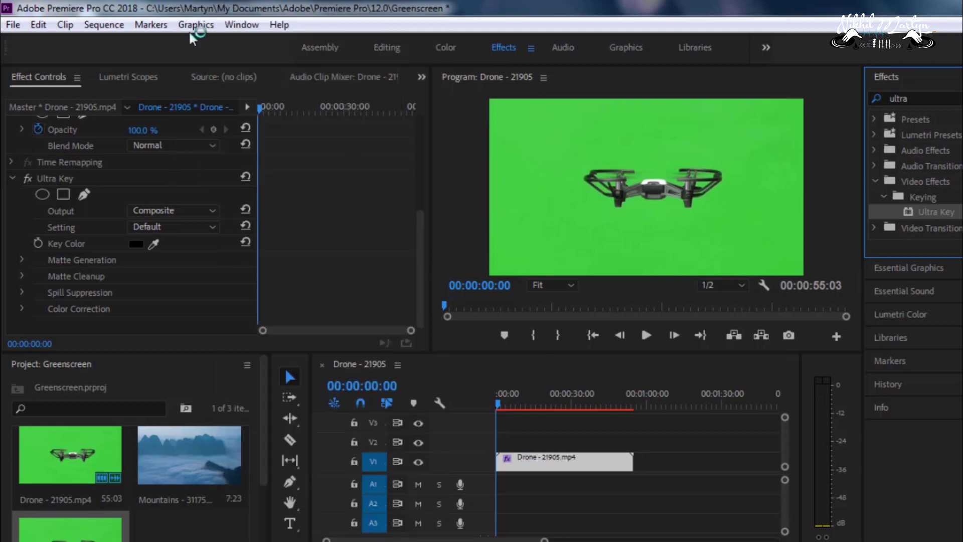
pyautogui.click(153, 245)
pyautogui.click(153, 249)
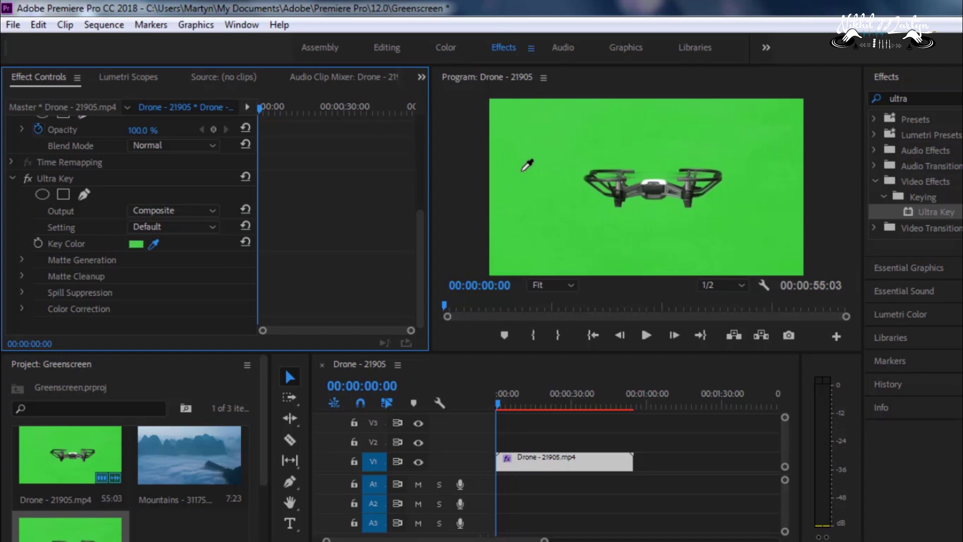
pyautogui.click(523, 170)
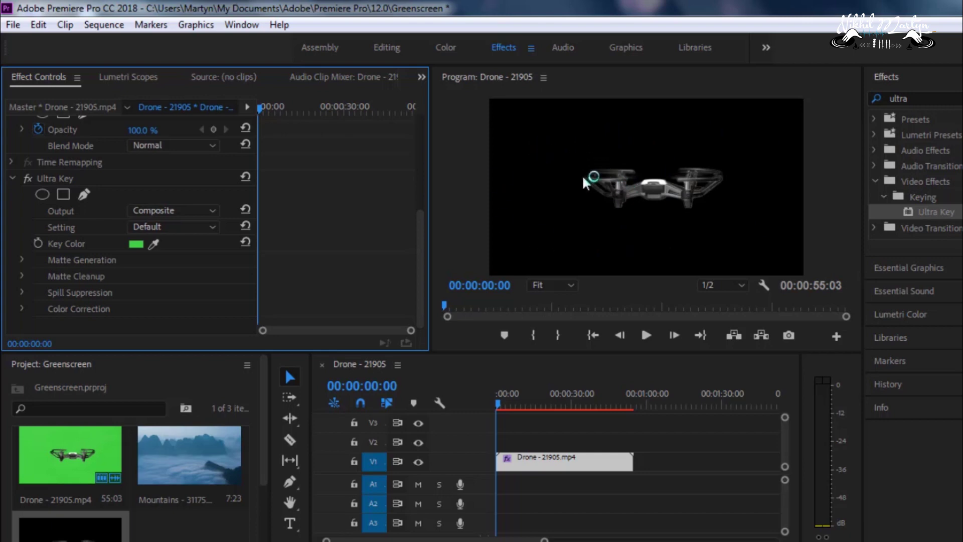
pyautogui.click(154, 244)
pyautogui.click(560, 162)
# Step: Lay the Mountains clip at the start of V1 with the keyed drone clip on V2 above
pyautogui.moveTo(502, 405); pyautogui.dragTo(547, 406)
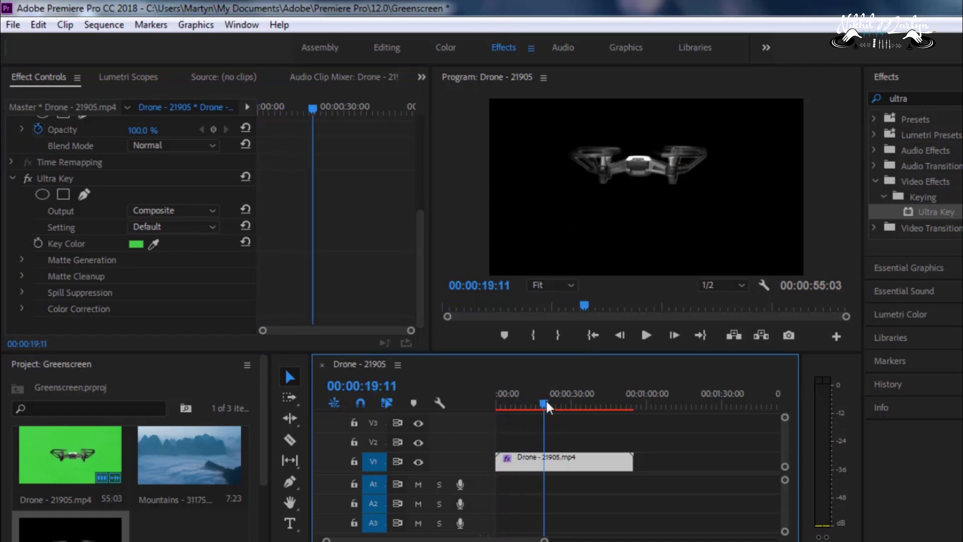
pyautogui.press('Home')
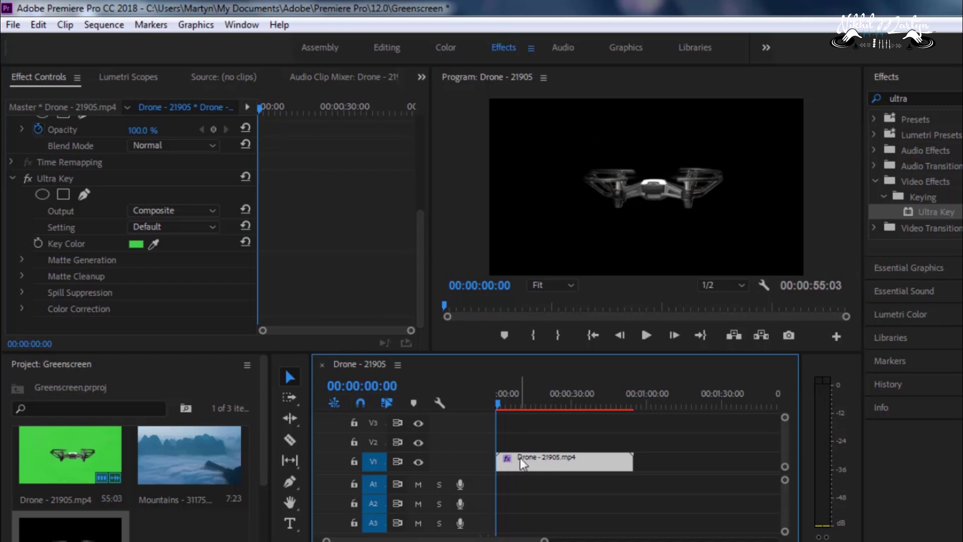
pyautogui.moveTo(521, 463); pyautogui.dragTo(516, 441)
pyautogui.moveTo(596, 442); pyautogui.dragTo(595, 442)
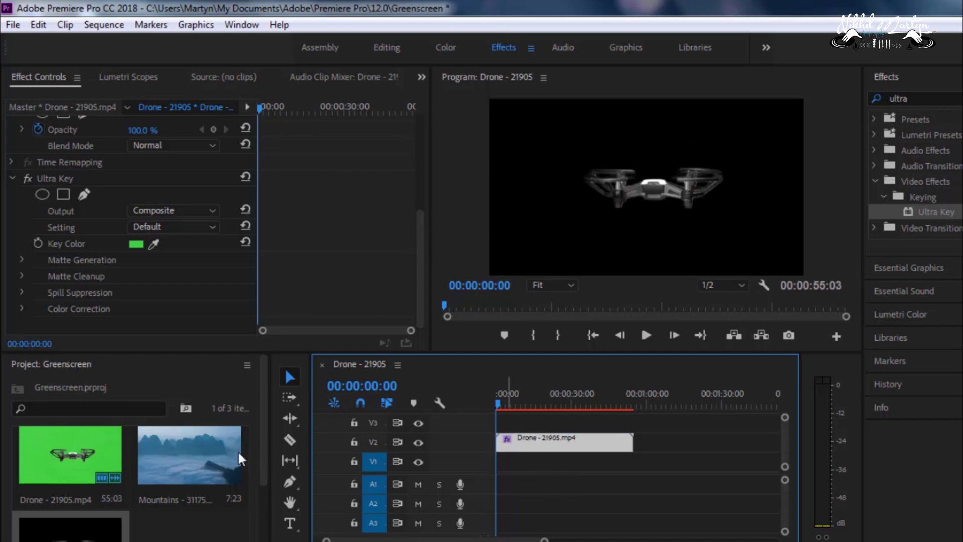
pyautogui.click(170, 467)
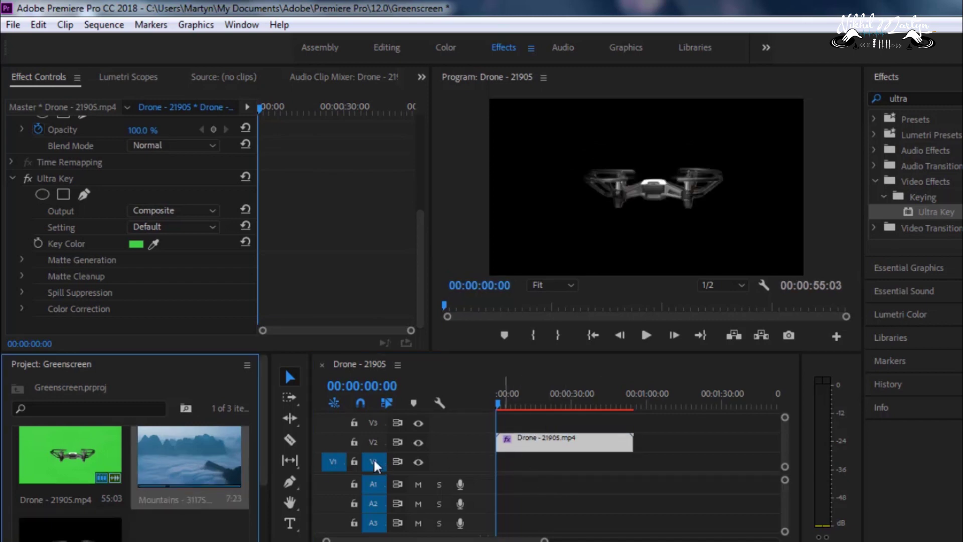
pyautogui.moveTo(527, 451); pyautogui.dragTo(521, 463)
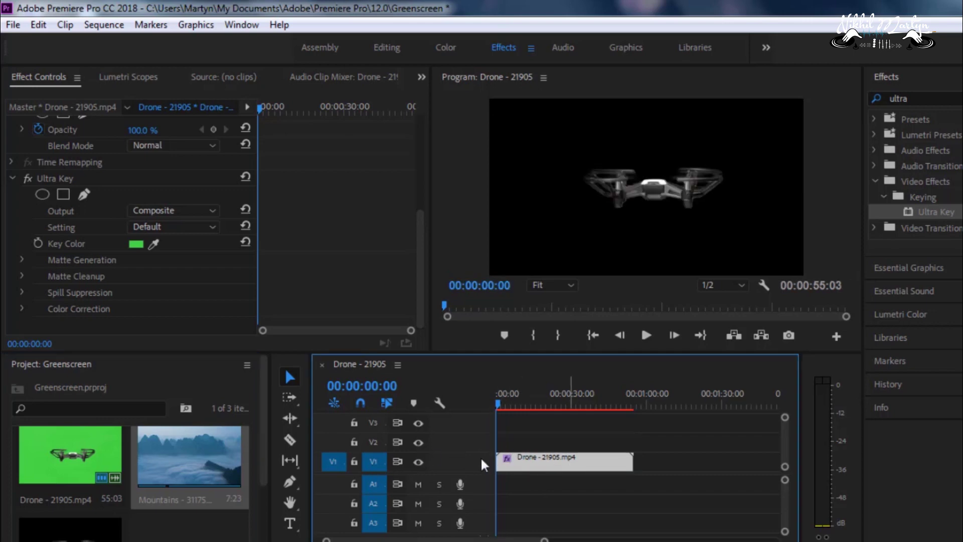
pyautogui.moveTo(153, 451)
pyautogui.mouseDown()
pyautogui.moveTo(448, 453)
pyautogui.moveTo(504, 441)
pyautogui.mouseUp()
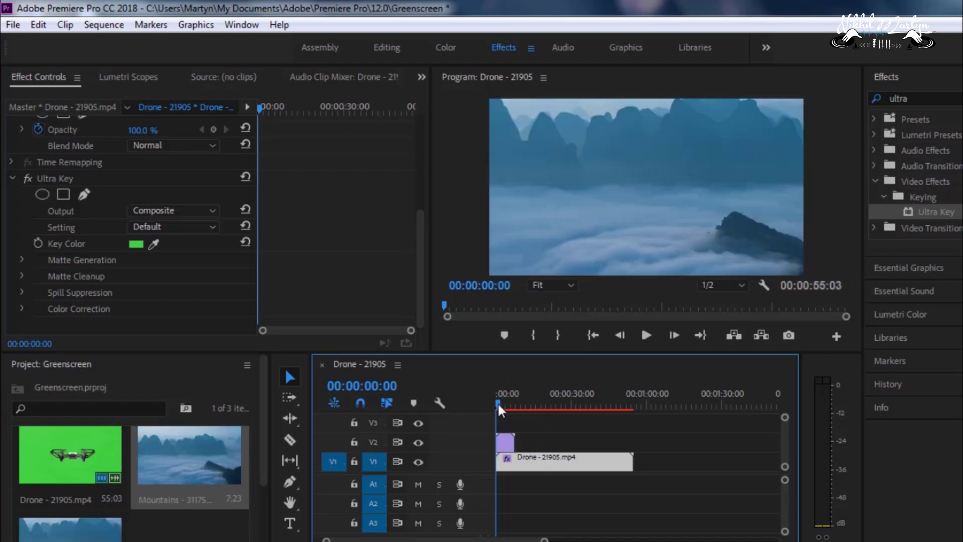
pyautogui.moveTo(498, 408); pyautogui.dragTo(502, 407)
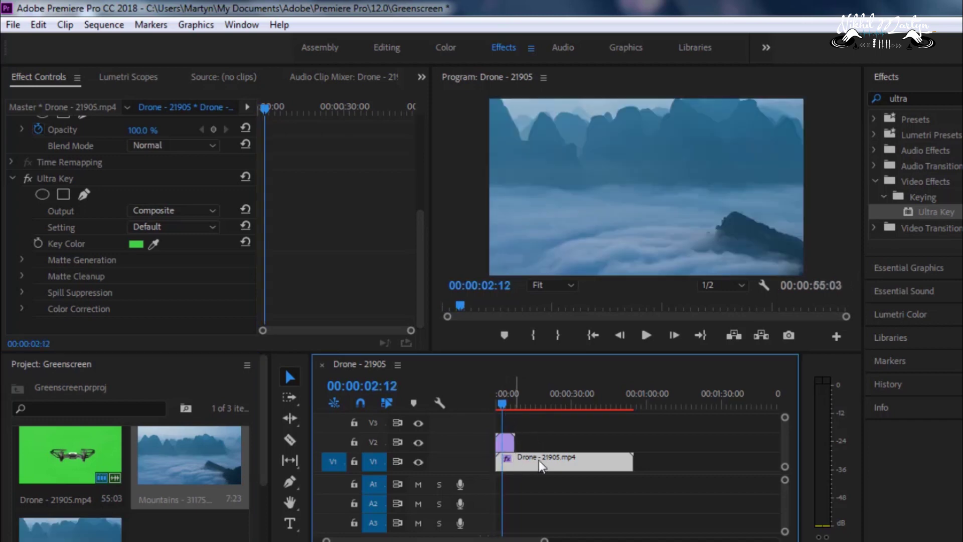
pyautogui.moveTo(541, 465)
pyautogui.mouseDown()
pyautogui.moveTo(548, 426)
pyautogui.moveTo(467, 473)
pyautogui.mouseUp()
pyautogui.click(500, 430)
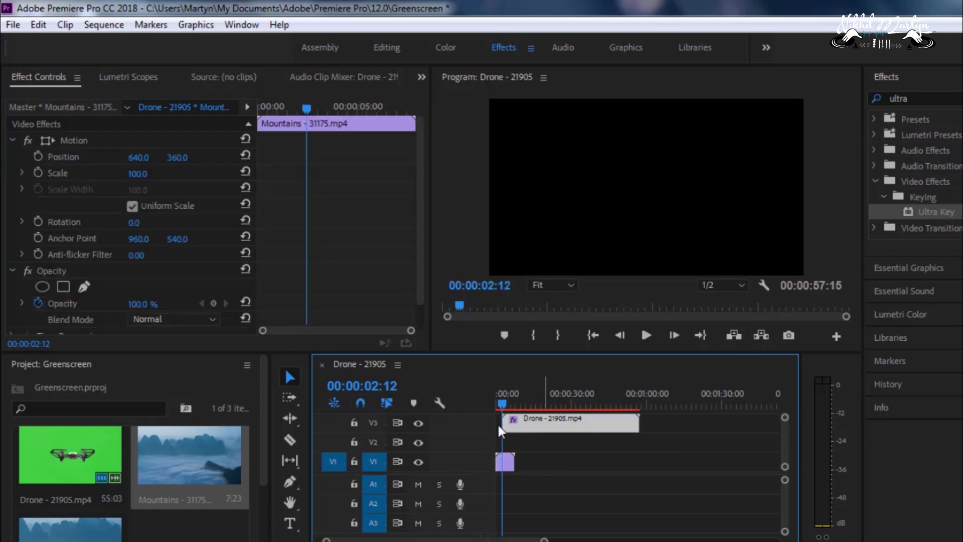
pyautogui.moveTo(518, 425); pyautogui.dragTo(512, 461)
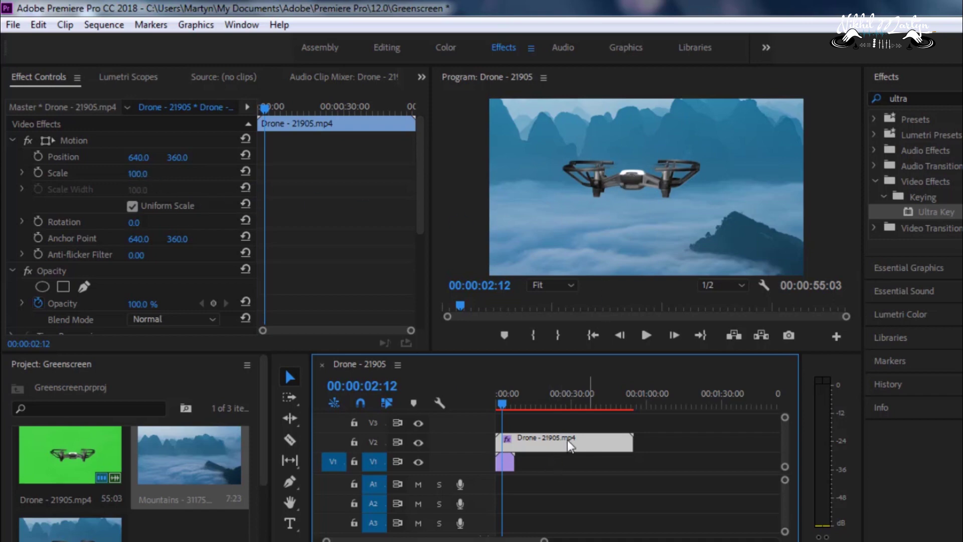
# Step: Set the drone clip's Motion Scale to 60 and trim its end to about 15 seconds
pyautogui.click(140, 173)
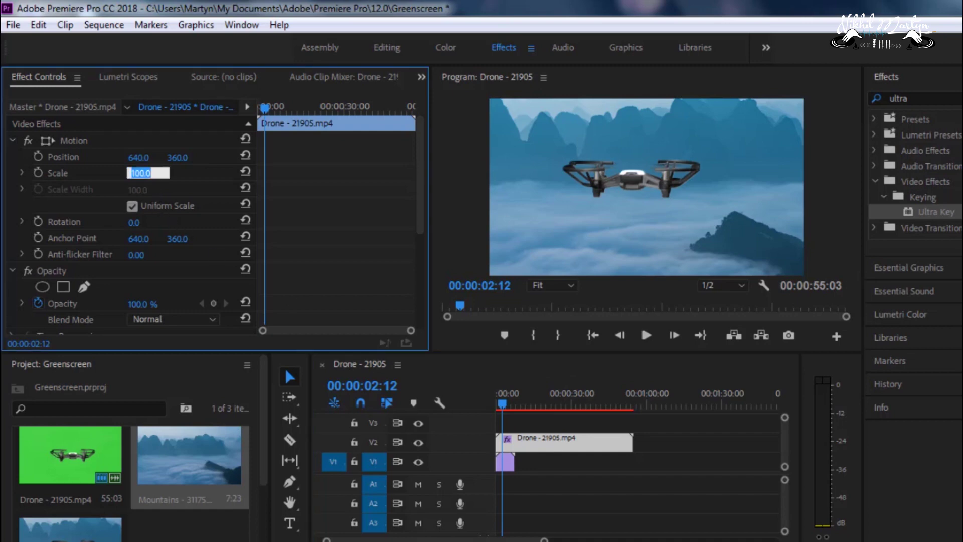
pyautogui.write('60')
pyautogui.press('Return')
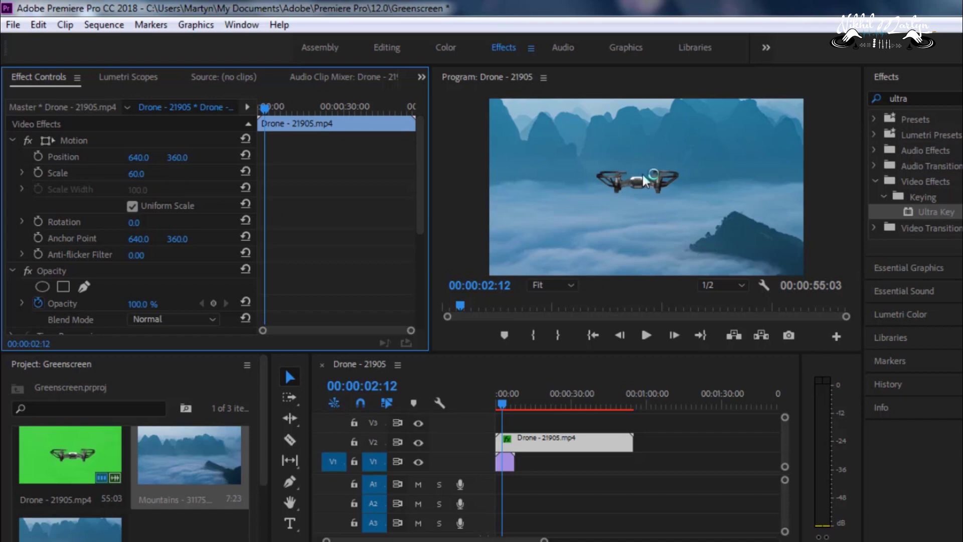
pyautogui.moveTo(629, 439); pyautogui.dragTo(532, 437)
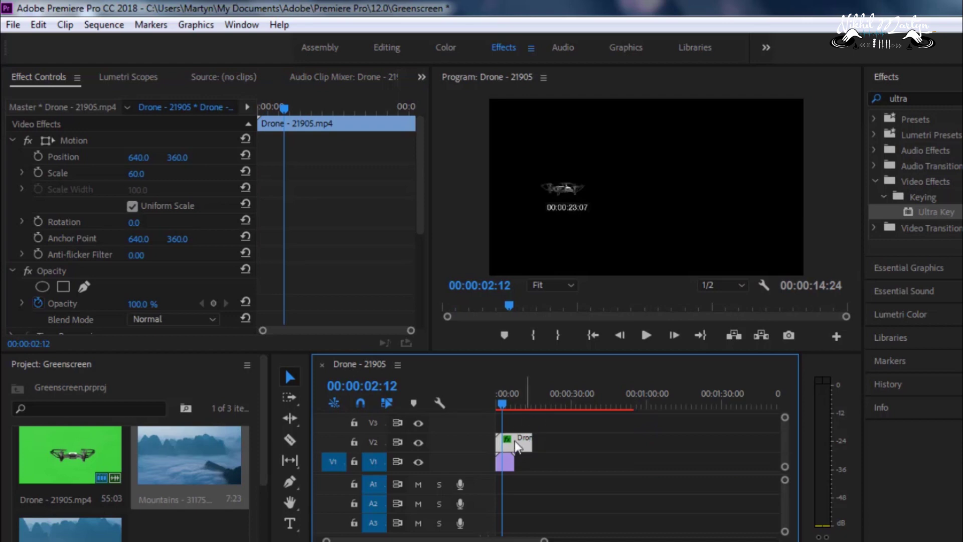
# Step: Copy the V1 Mountains clip and paste a second copy right after the first
pyautogui.moveTo(505, 465); pyautogui.dragTo(508, 469)
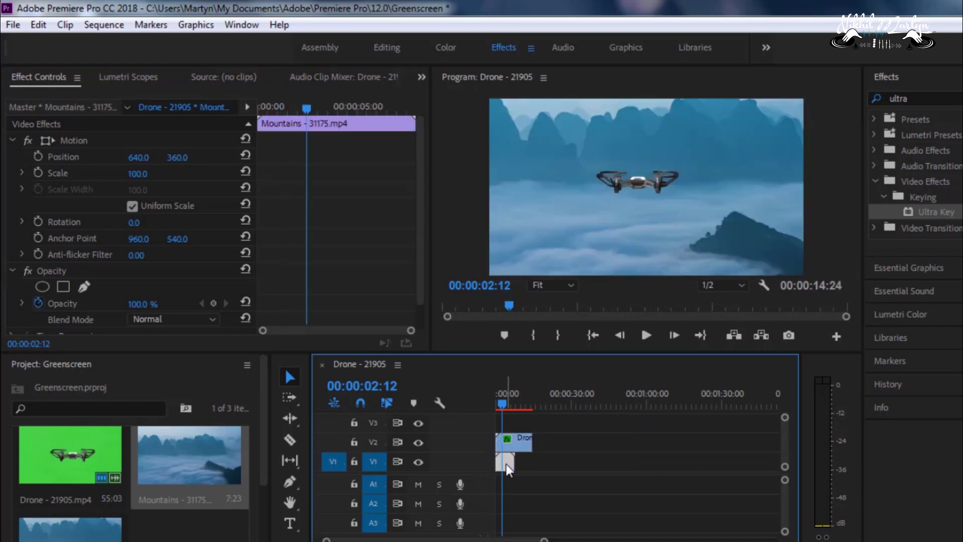
pyautogui.rightClick(509, 459)
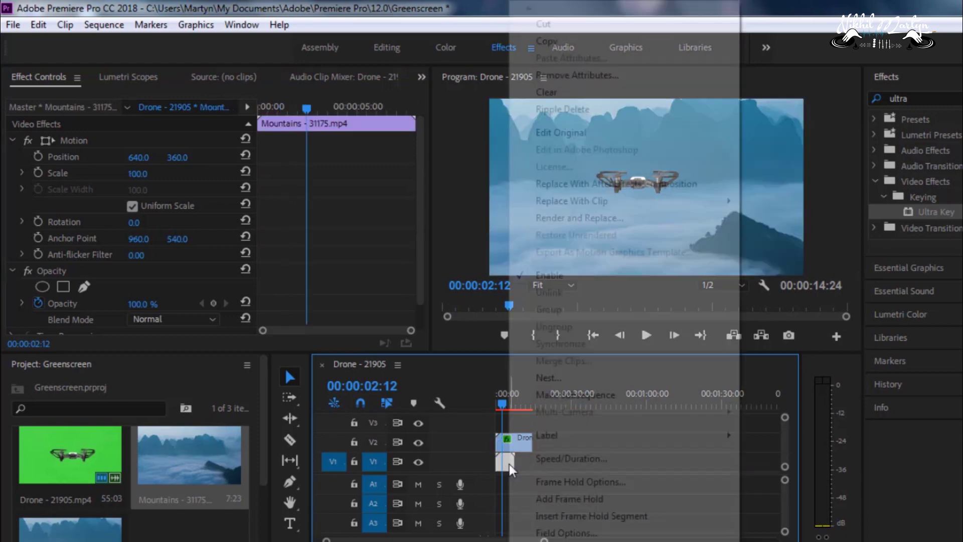
pyautogui.click(544, 41)
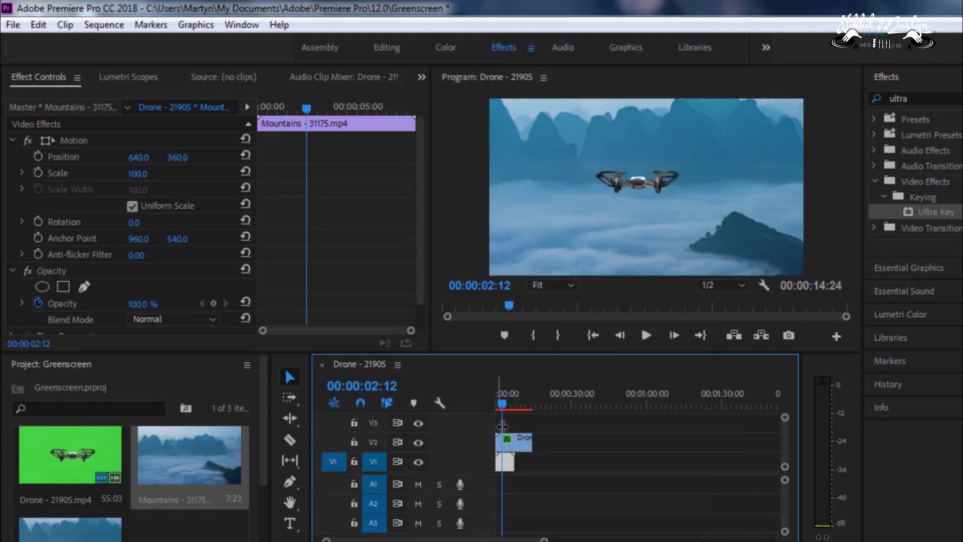
pyautogui.moveTo(504, 408); pyautogui.dragTo(518, 411)
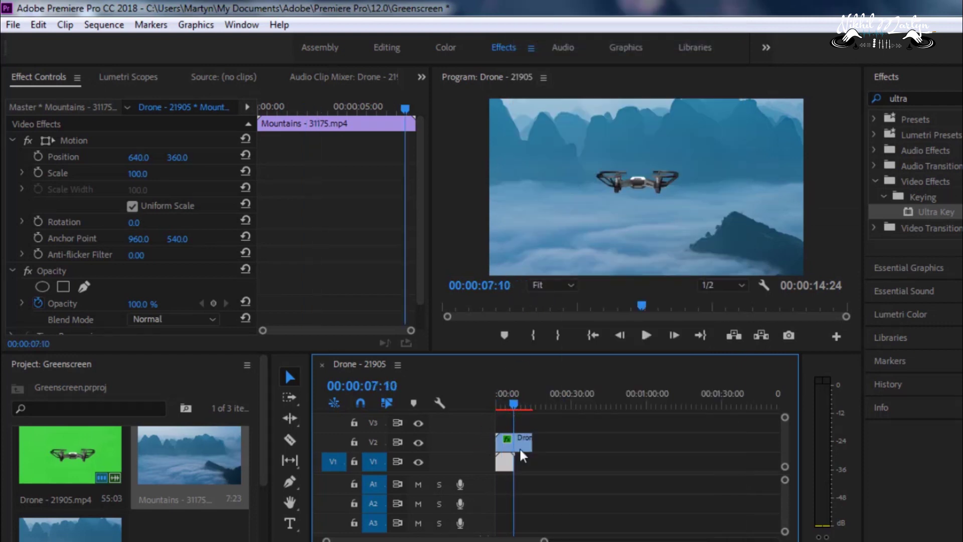
pyautogui.moveTo(545, 539); pyautogui.dragTo(467, 539)
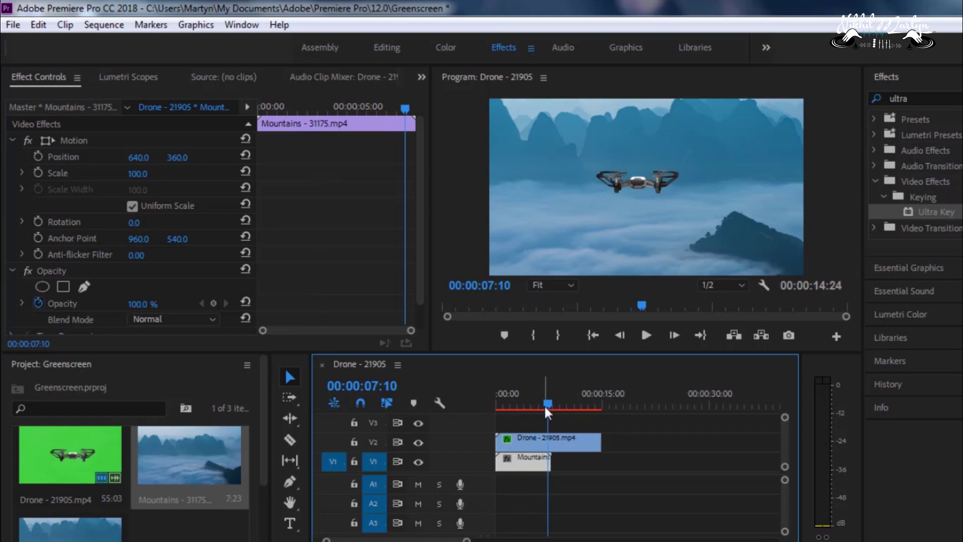
pyautogui.moveTo(545, 411); pyautogui.dragTo(550, 412)
pyautogui.hotkey('ctrl', 'v')
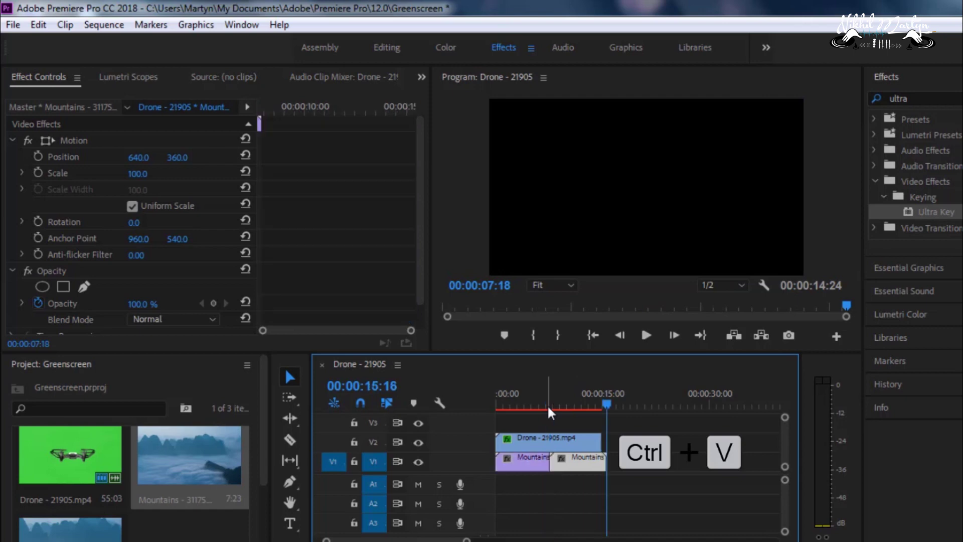
# Step: Trim the V2 drone clip to end with the mountains at 15:16
pyautogui.moveTo(597, 443); pyautogui.dragTo(606, 442)
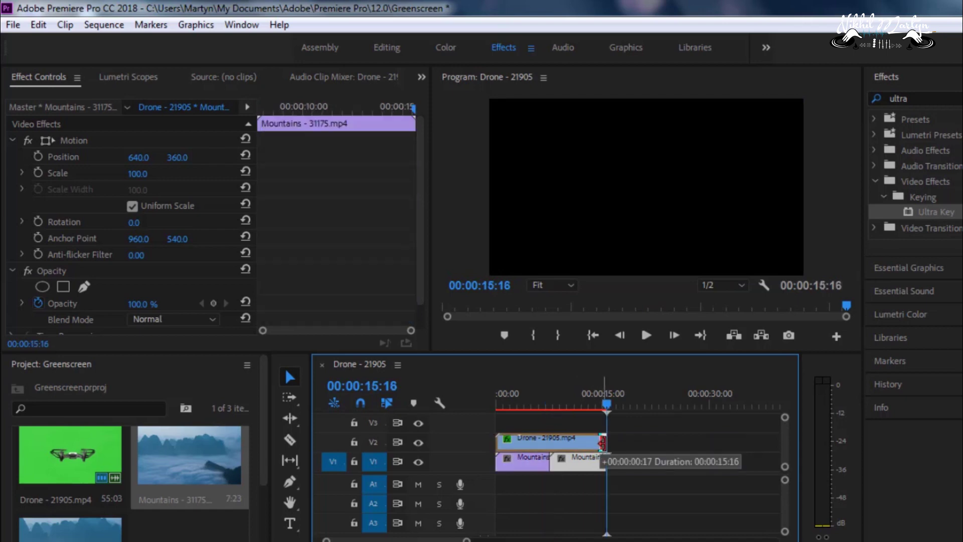
pyautogui.moveTo(466, 540); pyautogui.dragTo(523, 539)
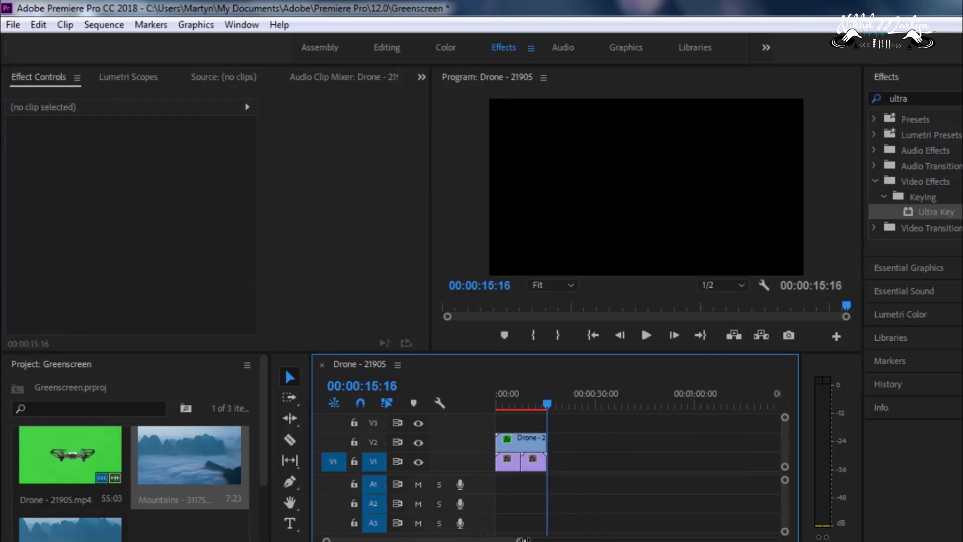
pyautogui.moveTo(525, 409); pyautogui.dragTo(469, 400)
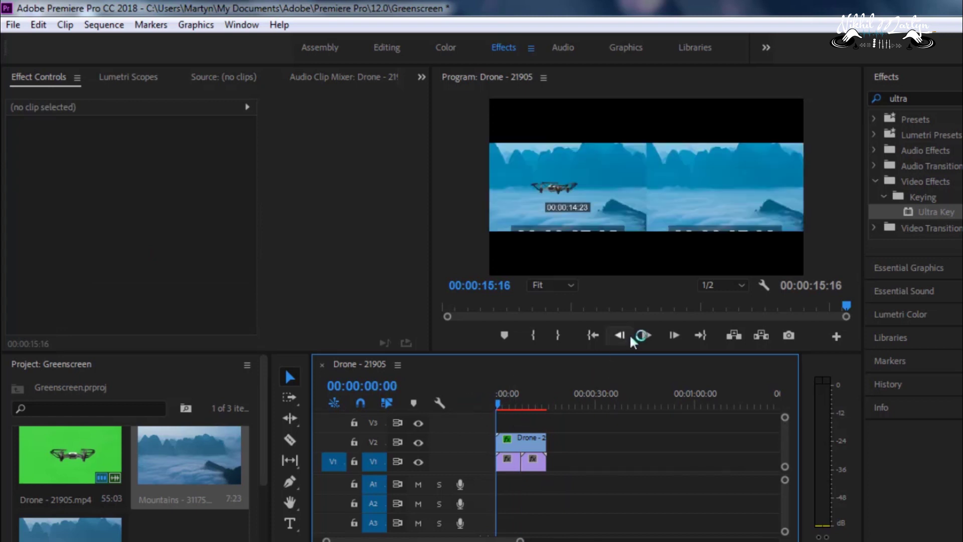
# Step: Play back the drone-over-mountains composite, then marquee-select all clips in the timeline
pyautogui.click(652, 337)
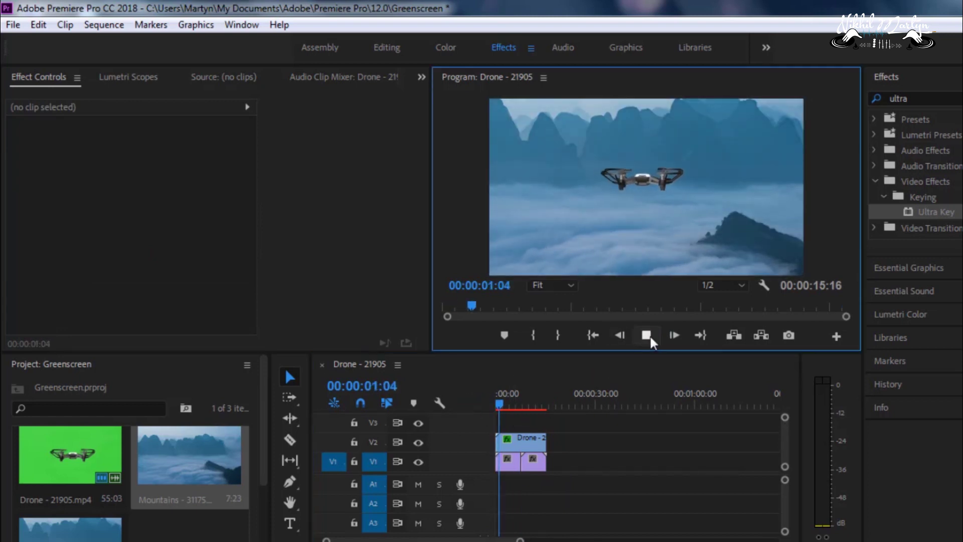
pyautogui.press('space')
pyautogui.moveTo(590, 422); pyautogui.dragTo(442, 522)
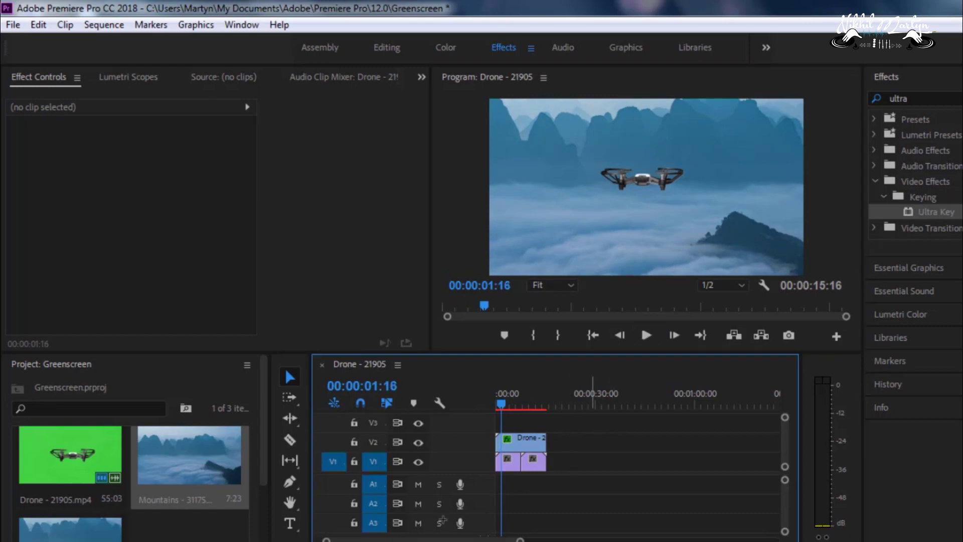
pyautogui.moveTo(166, 208); pyautogui.dragTo(42, 31)
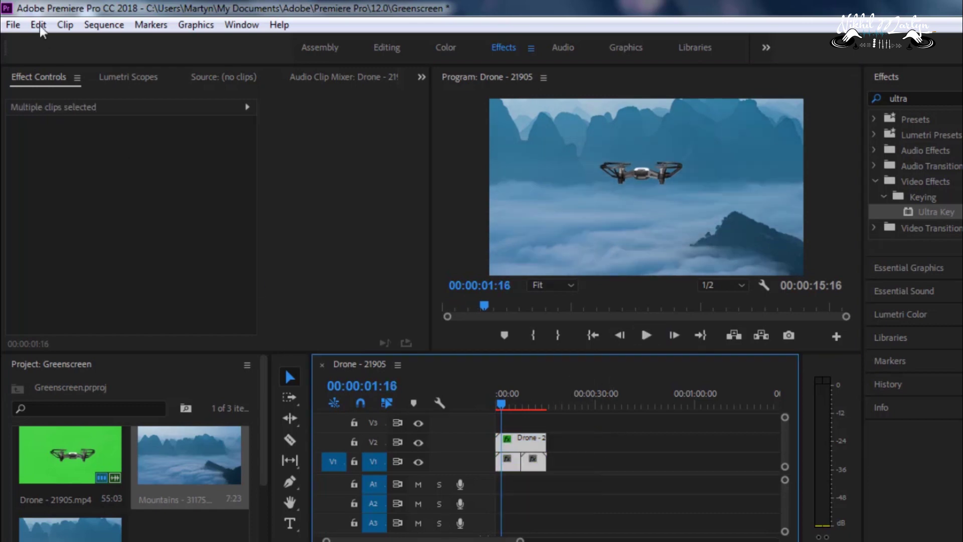
# Step: Open File > Export > Media and pick the H.264 YouTube 720p HD preset
pyautogui.click(12, 25)
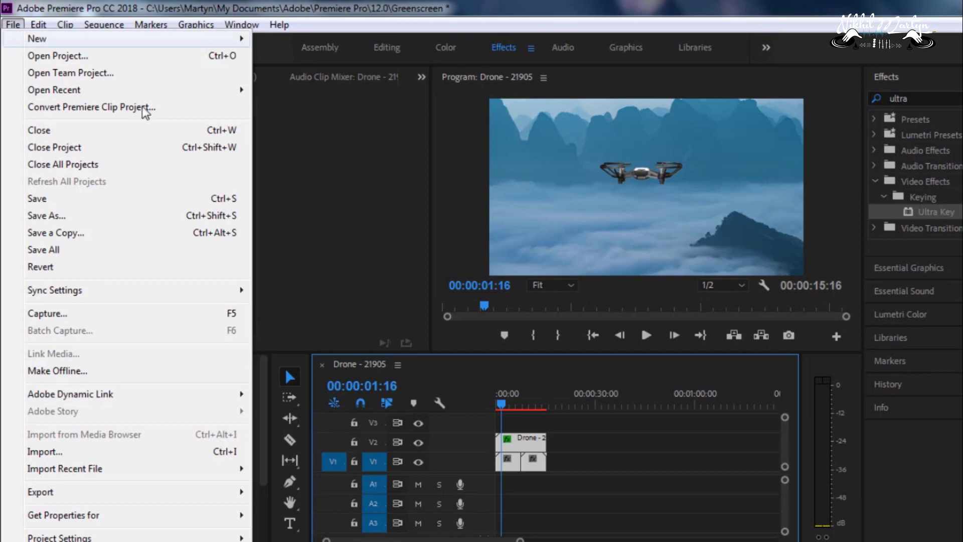
pyautogui.moveTo(107, 491)
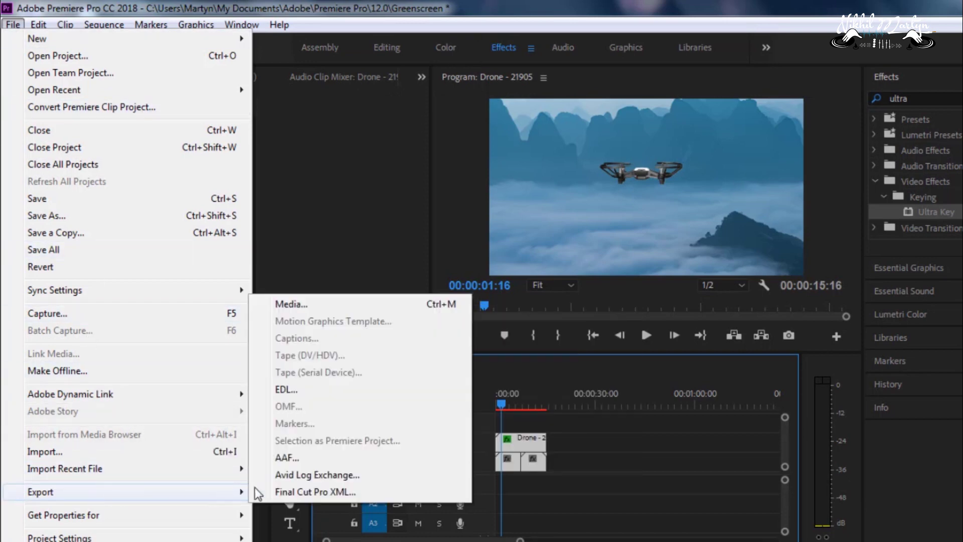
pyautogui.click(299, 311)
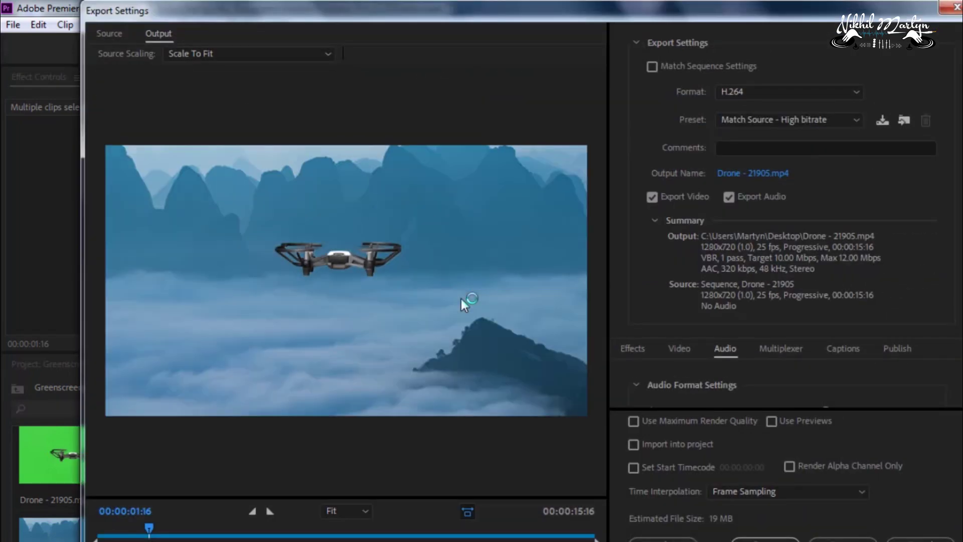
pyautogui.click(759, 124)
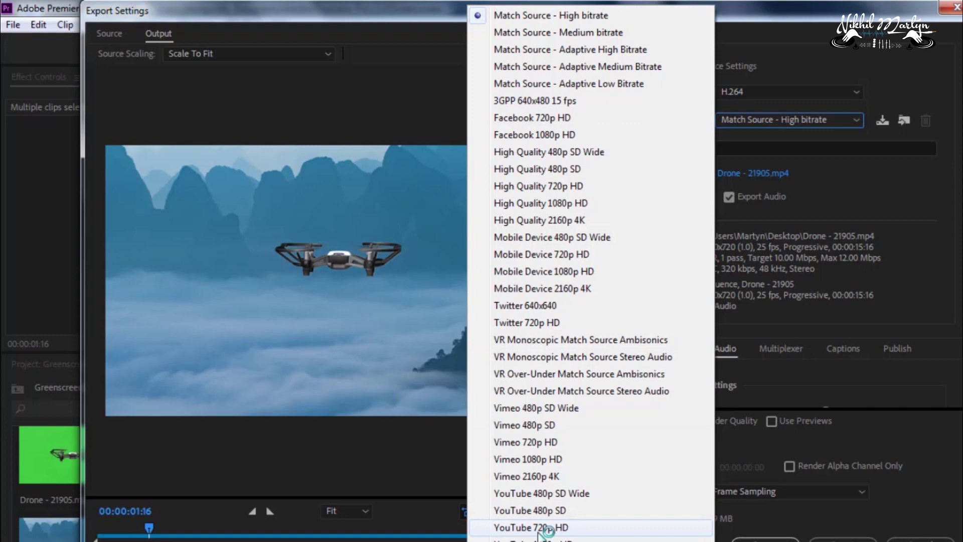
pyautogui.click(544, 527)
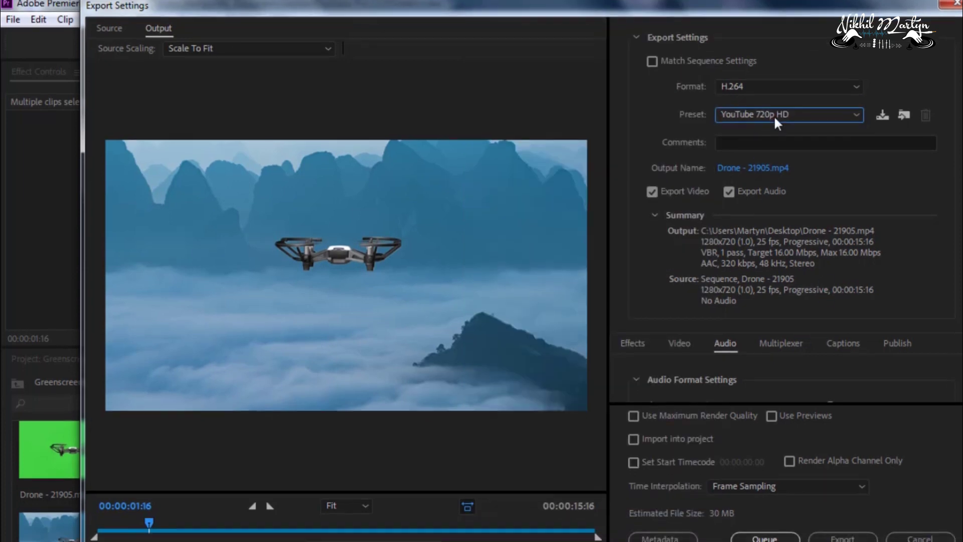
pyautogui.click(773, 118)
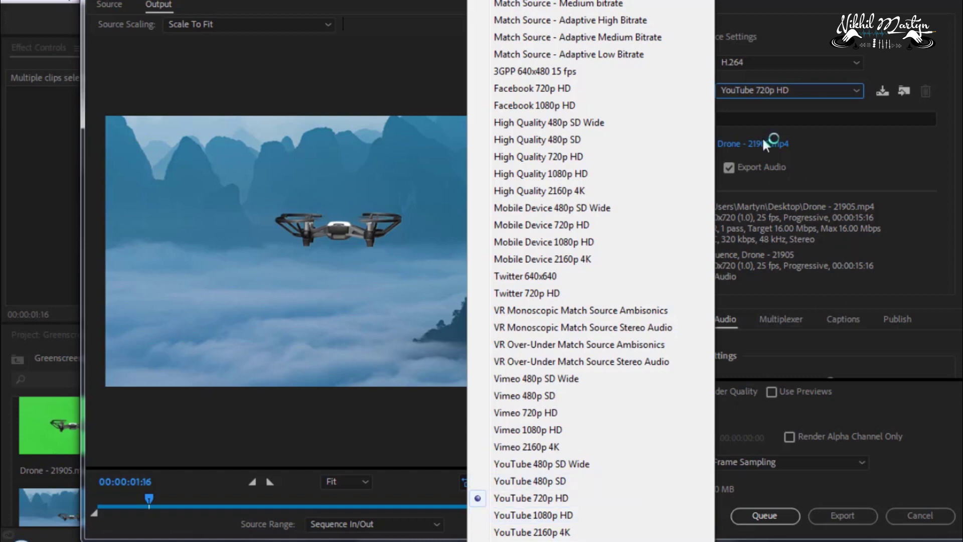
pyautogui.click(765, 84)
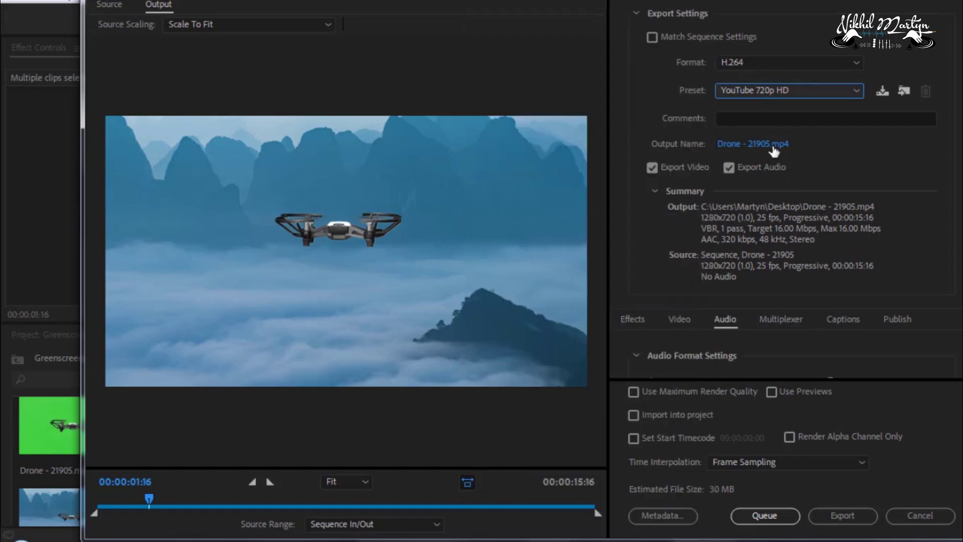
pyautogui.click(773, 147)
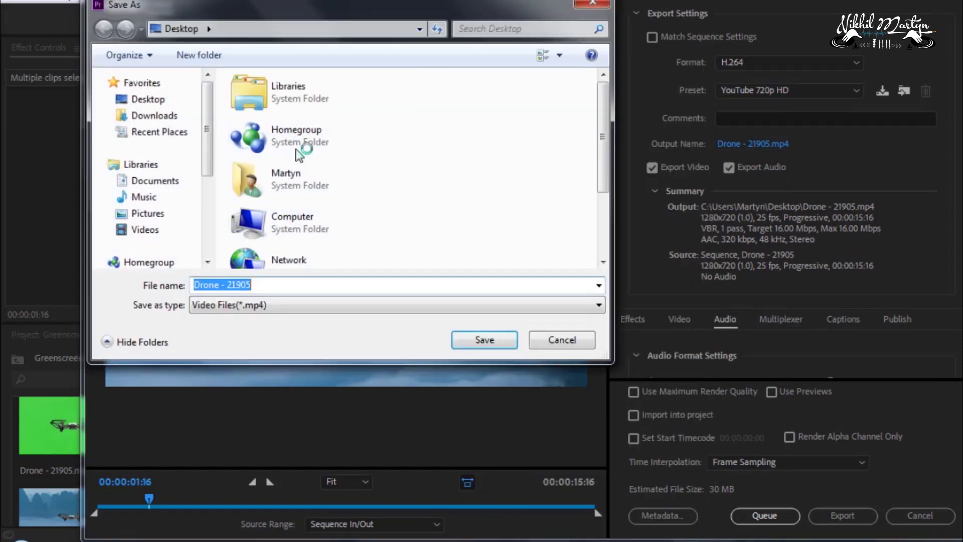
# Step: Name the output file 'greenscreen output' in the Greenscreen Tutorial folder and confirm
pyautogui.click(501, 200)
pyautogui.scroll(-2, 501, 199)
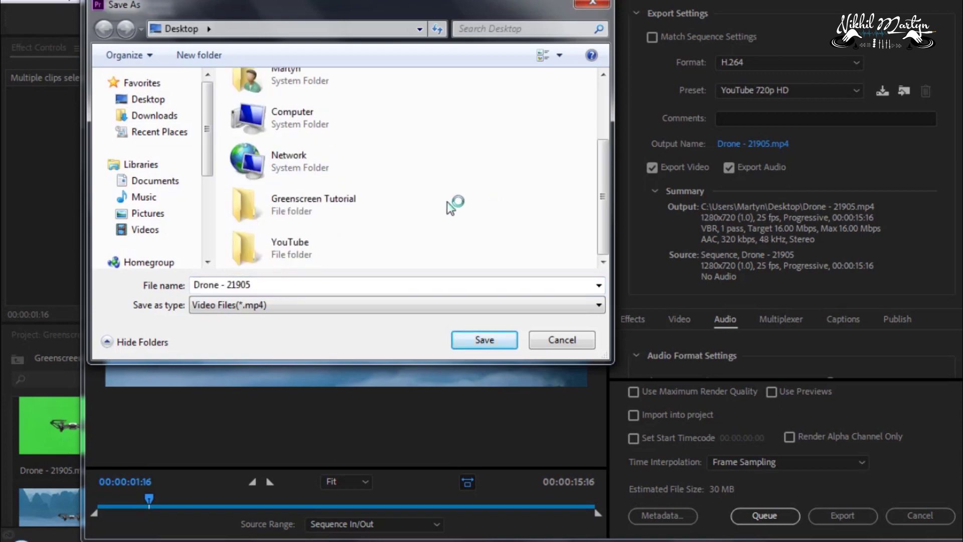
pyautogui.doubleClick(363, 208)
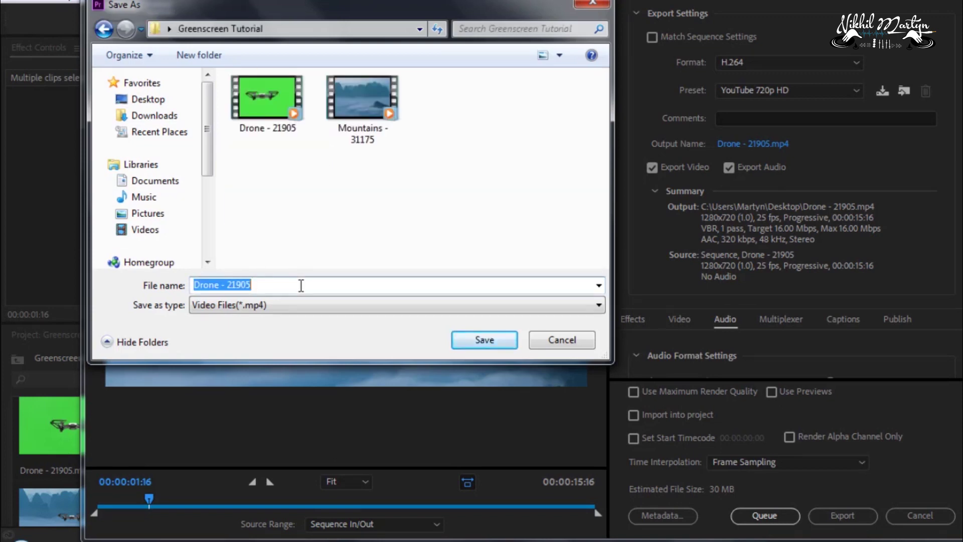
pyautogui.write('greenscreen output')
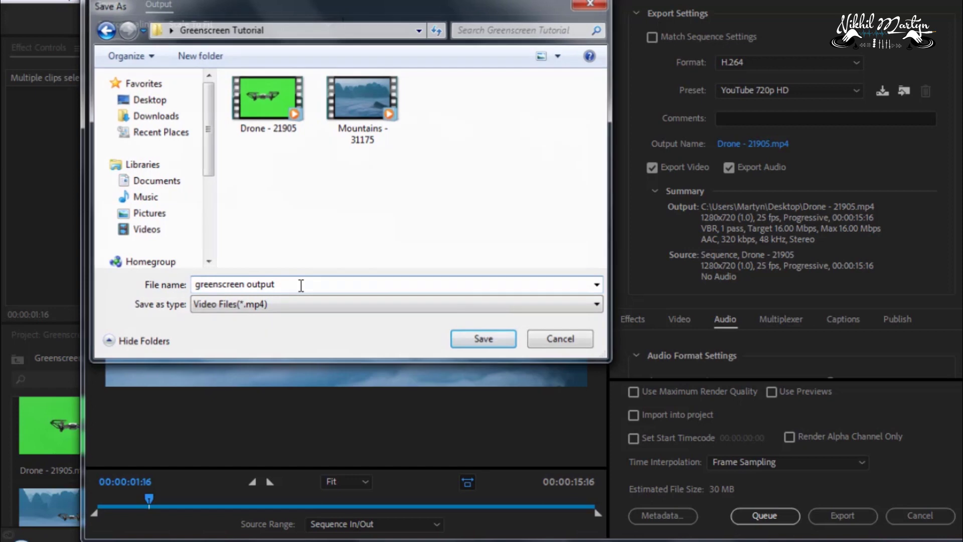
pyautogui.press('Return')
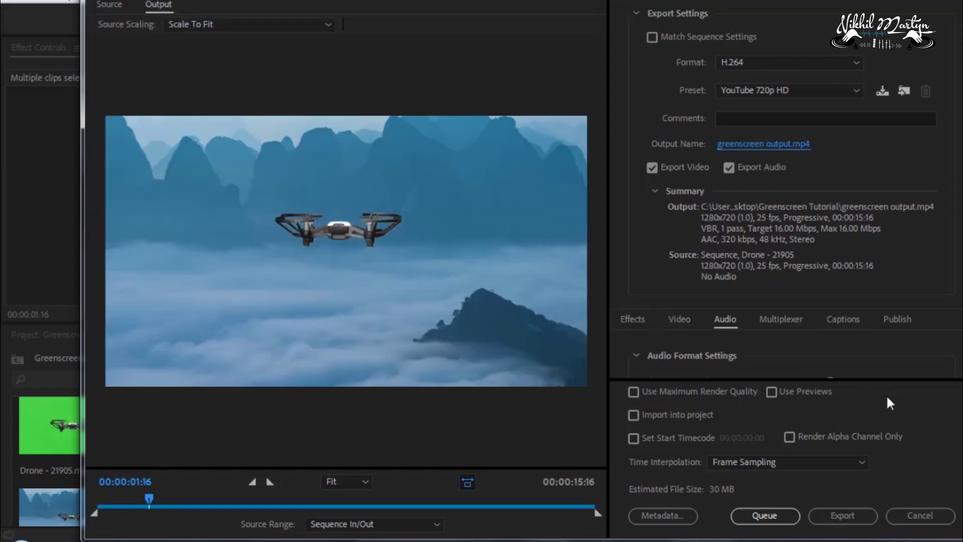
# Step: Start encoding the Drone - 21905 sequence to greenscreen output.mp4 from Export Settings
pyautogui.click(852, 518)
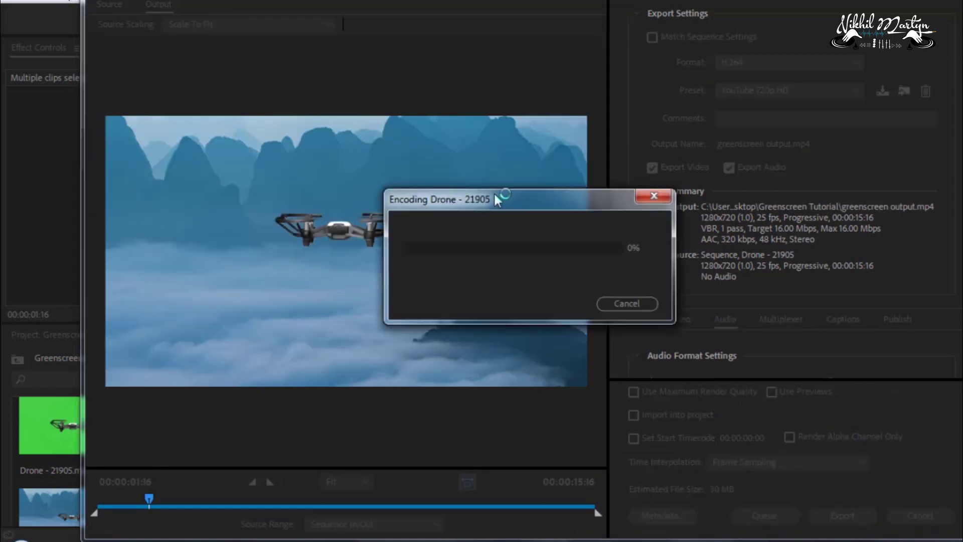